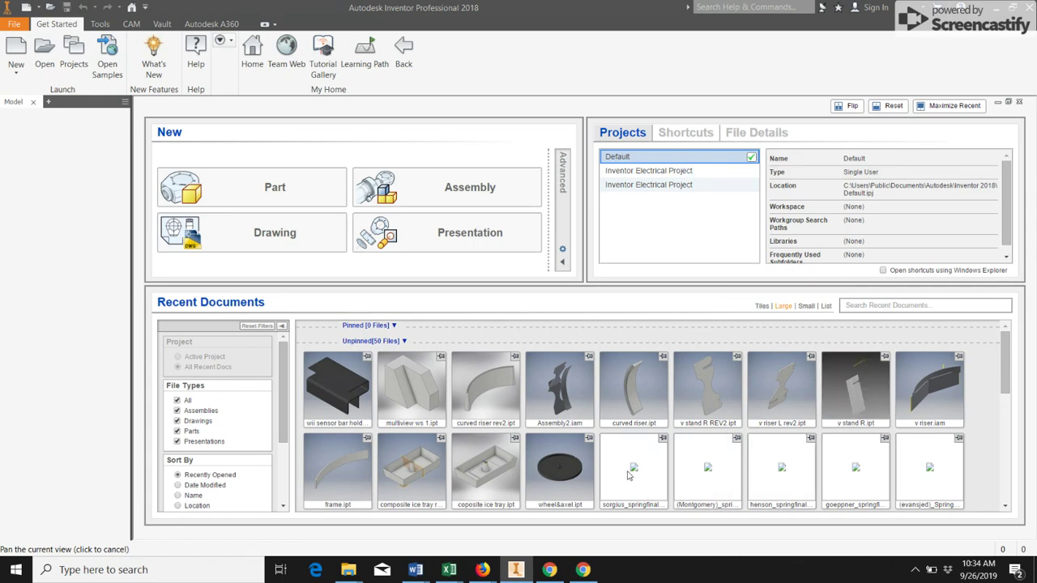
# Step: Open the Create New File dialog listing part, assembly, drawing and presentation templates, then shift it right
pyautogui.moveTo(473, 381)
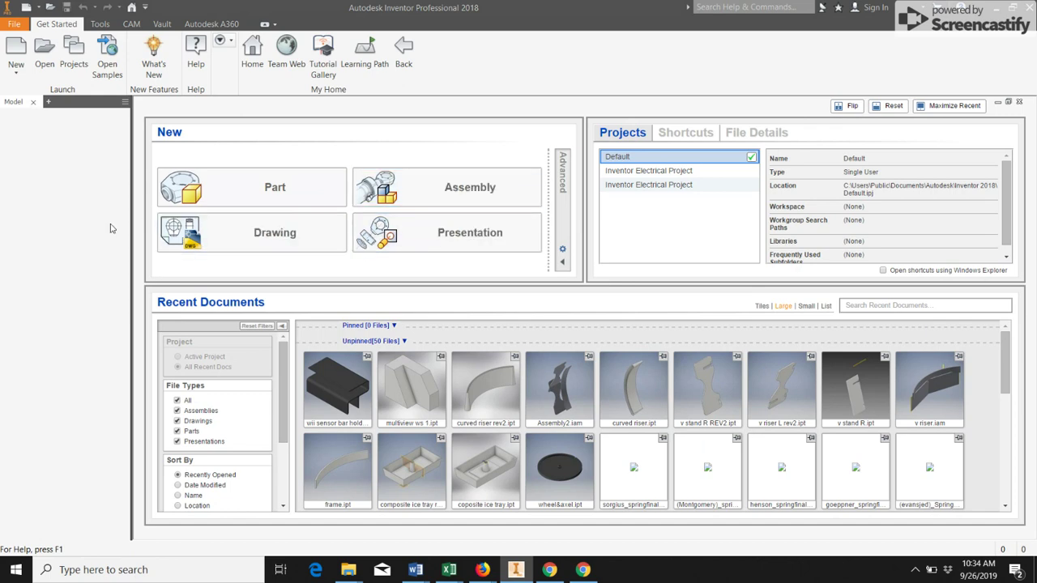
pyautogui.click(14, 73)
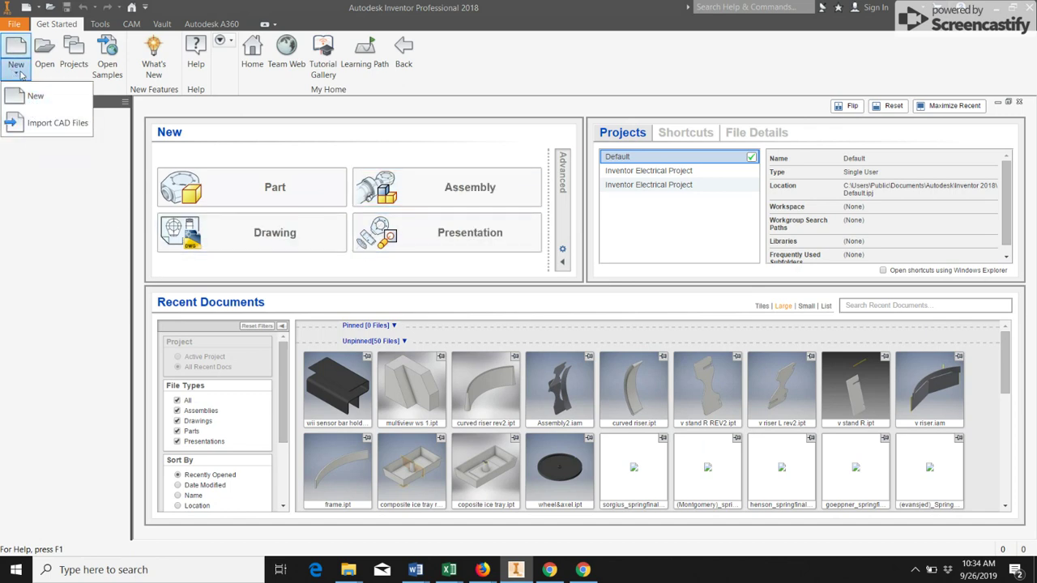
pyautogui.click(26, 96)
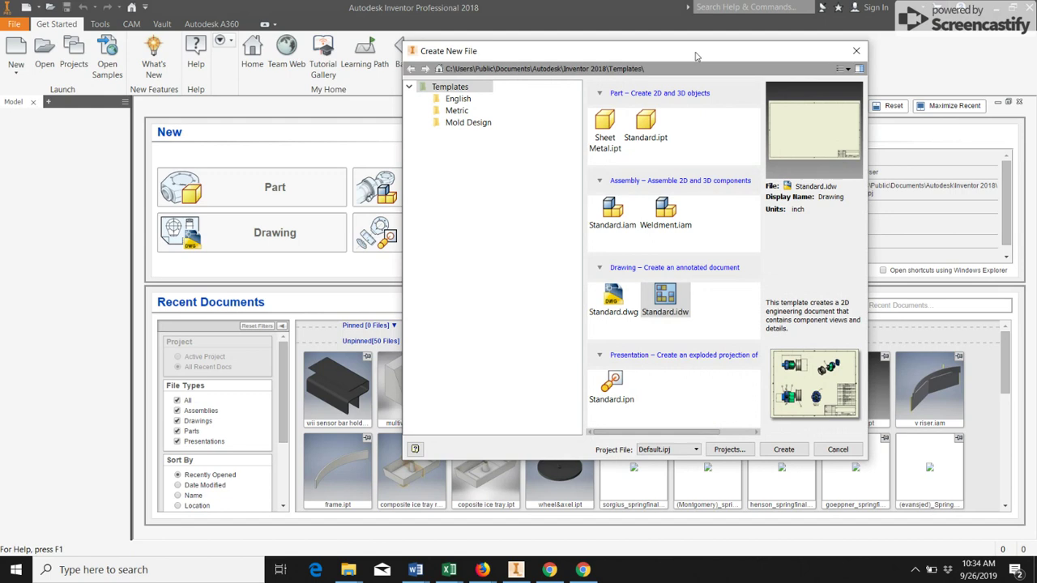
pyautogui.moveTo(696, 57); pyautogui.dragTo(839, 62)
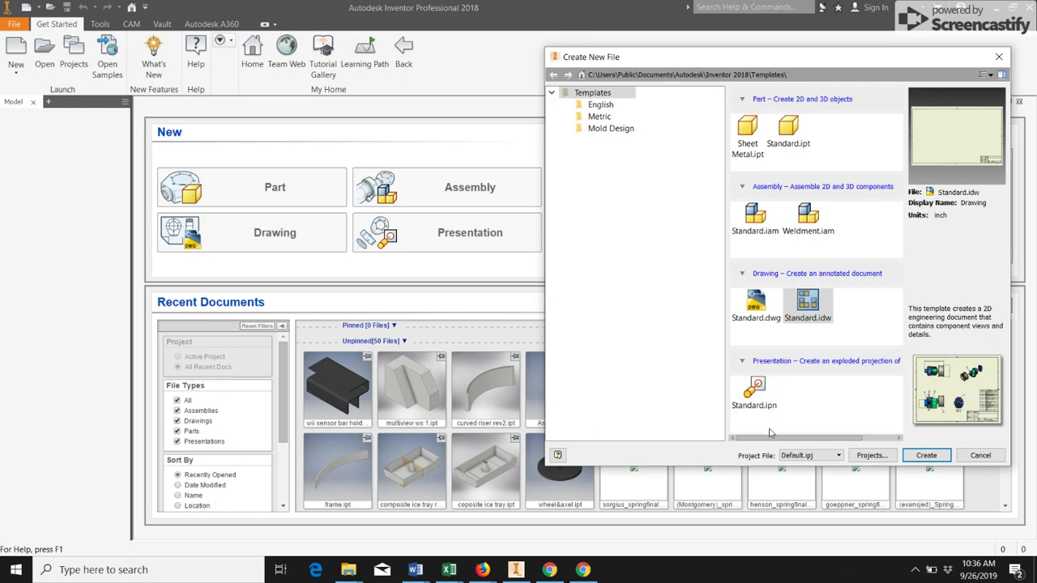
# Step: Cancel the Create New File and Open dialogs, then open the wii sensor bar holder part
pyautogui.click(981, 457)
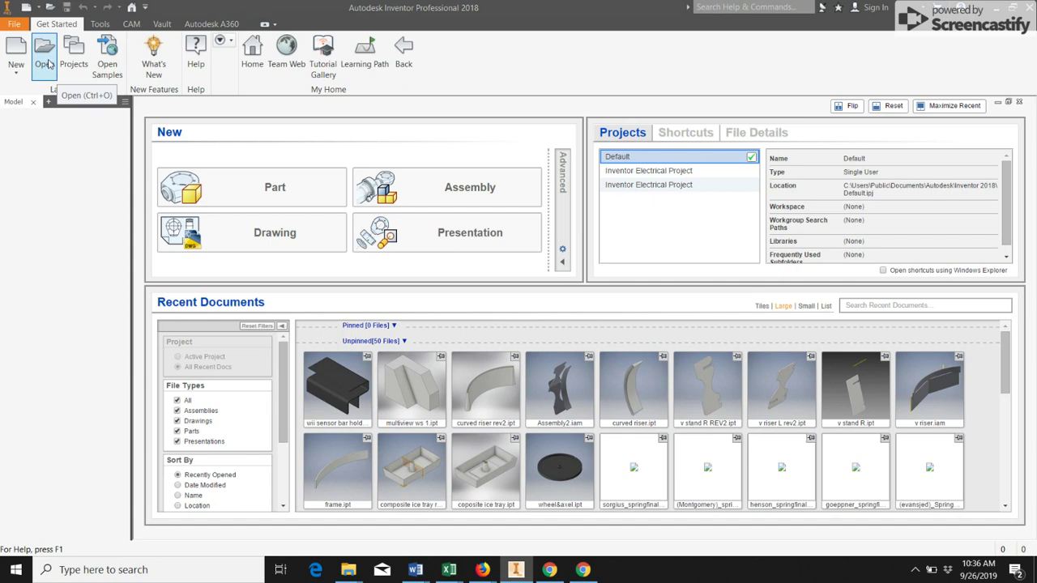
pyautogui.click(45, 64)
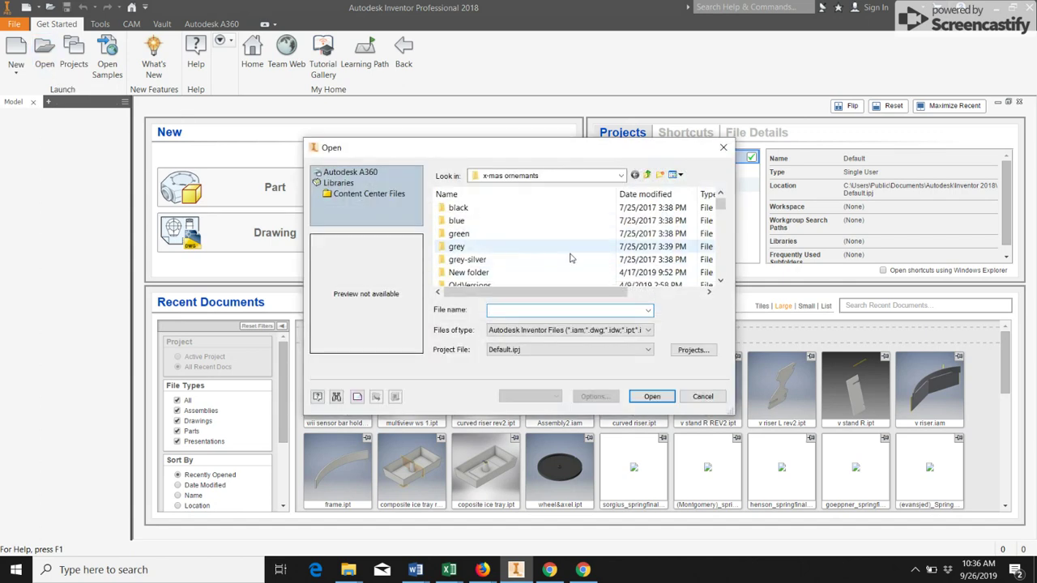
pyautogui.click(701, 398)
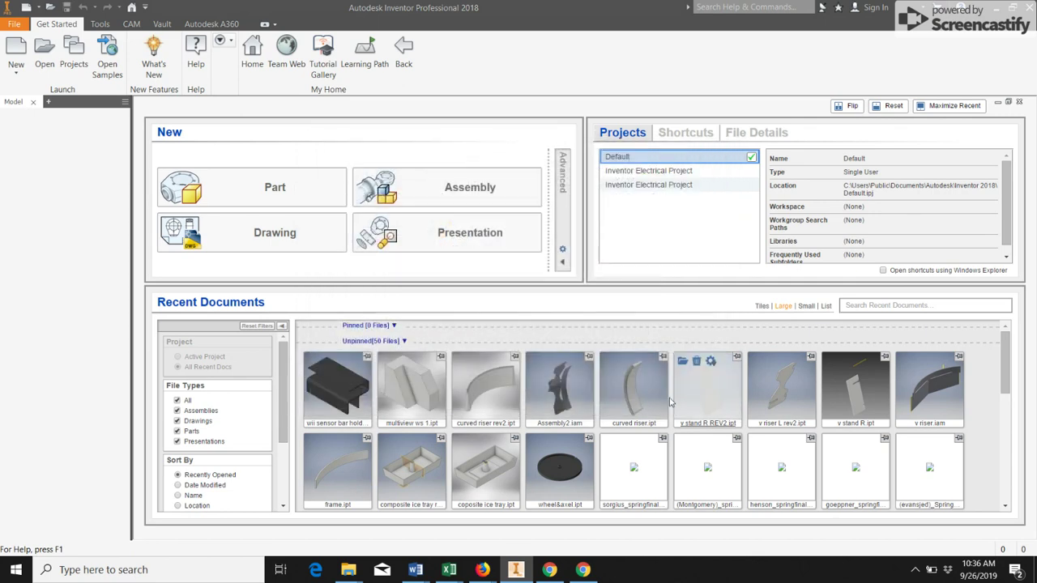
pyautogui.click(331, 404)
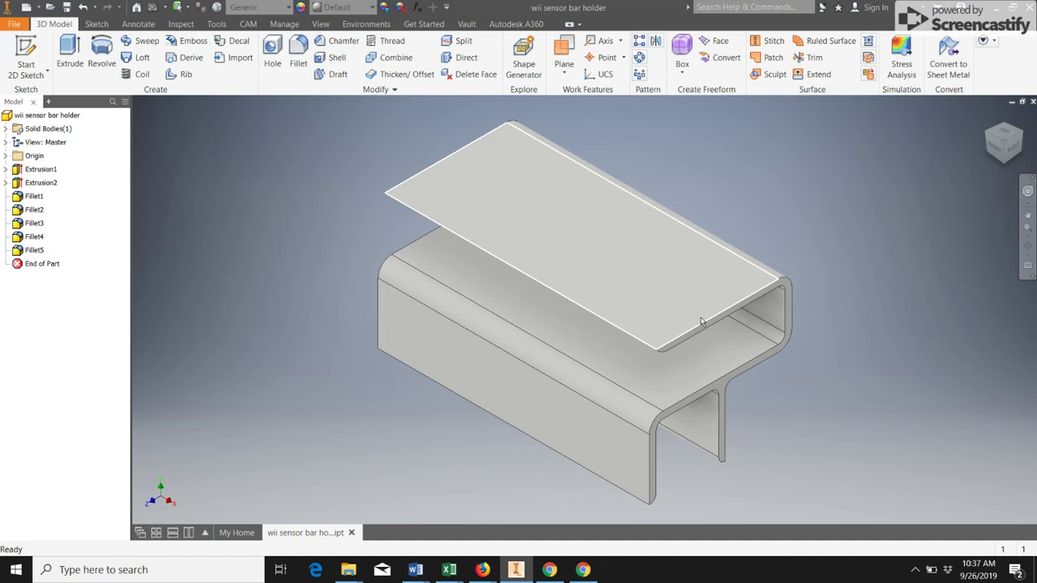
# Step: Orbit the wii sensor bar holder to view the bent bracket from another angle
pyautogui.moveTo(718, 338)
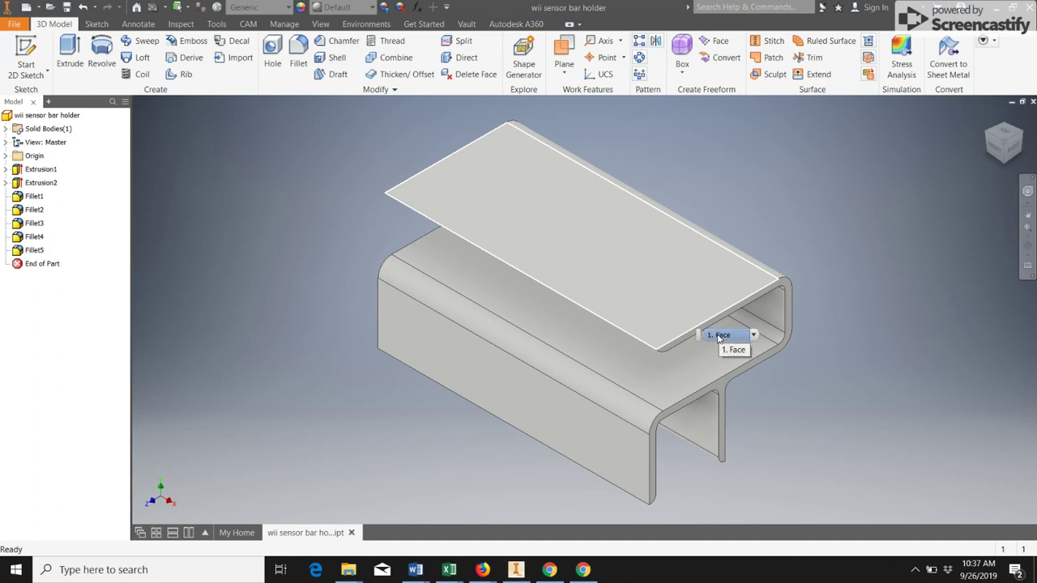
pyautogui.keyDown('shift'); pyautogui.moveTo(718, 338); pyautogui.dragTo(355, 310, button='middle'); pyautogui.keyUp('shift')
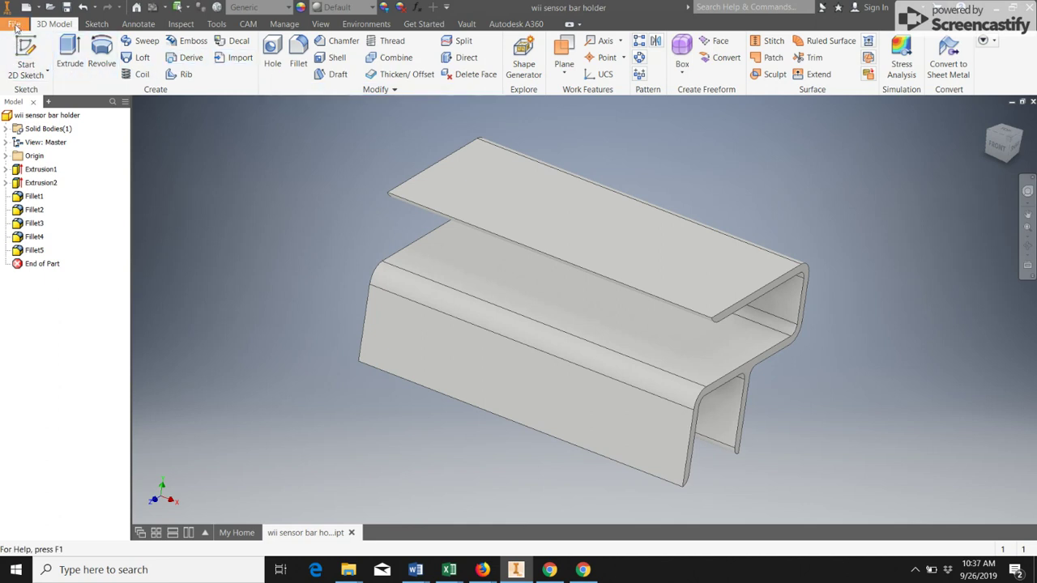
pyautogui.click(96, 25)
pyautogui.click(133, 27)
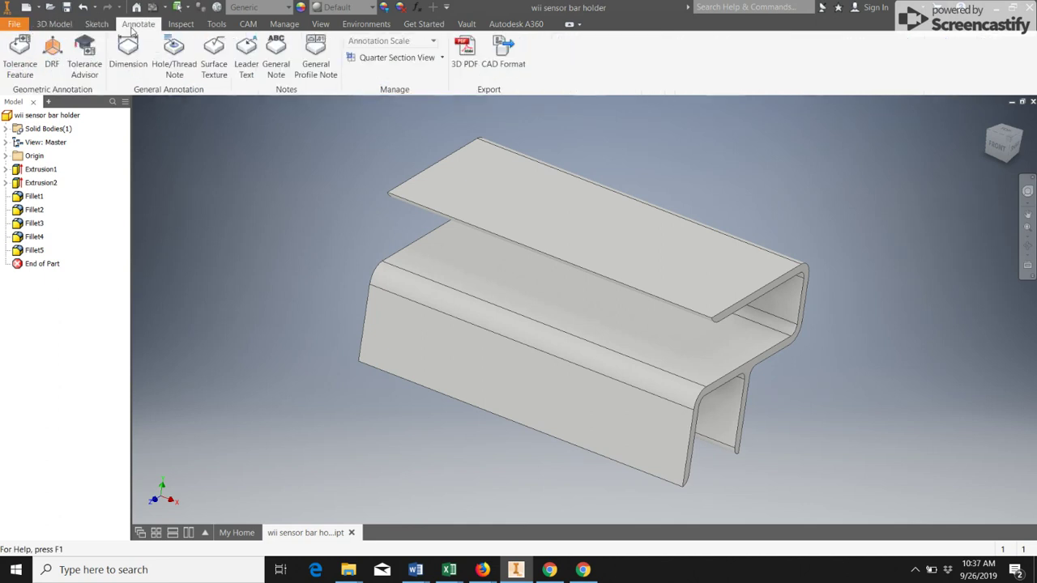
pyautogui.click(180, 26)
pyautogui.click(216, 26)
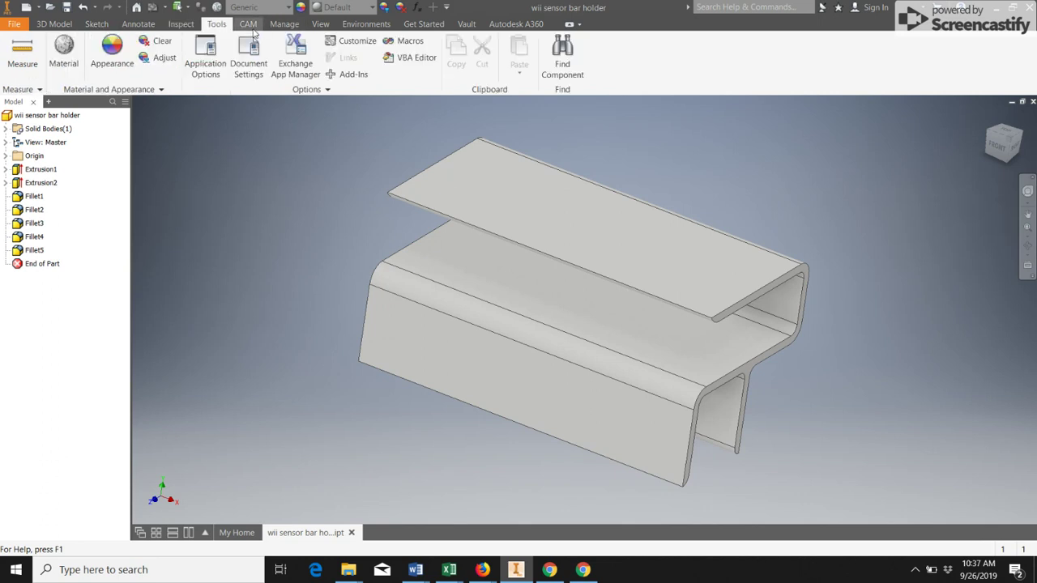
pyautogui.click(251, 27)
pyautogui.click(280, 27)
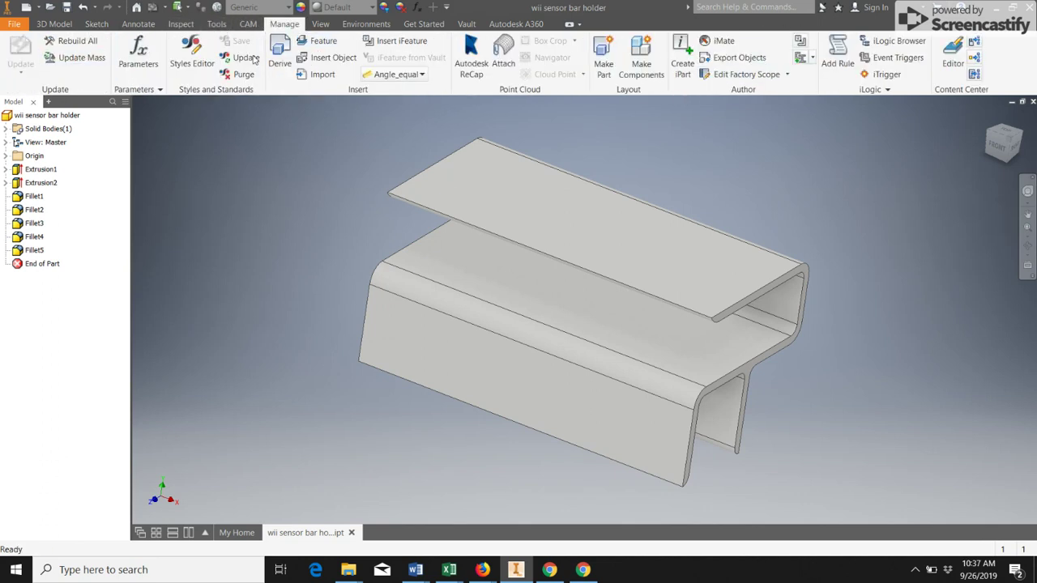
pyautogui.click(248, 24)
pyautogui.click(53, 26)
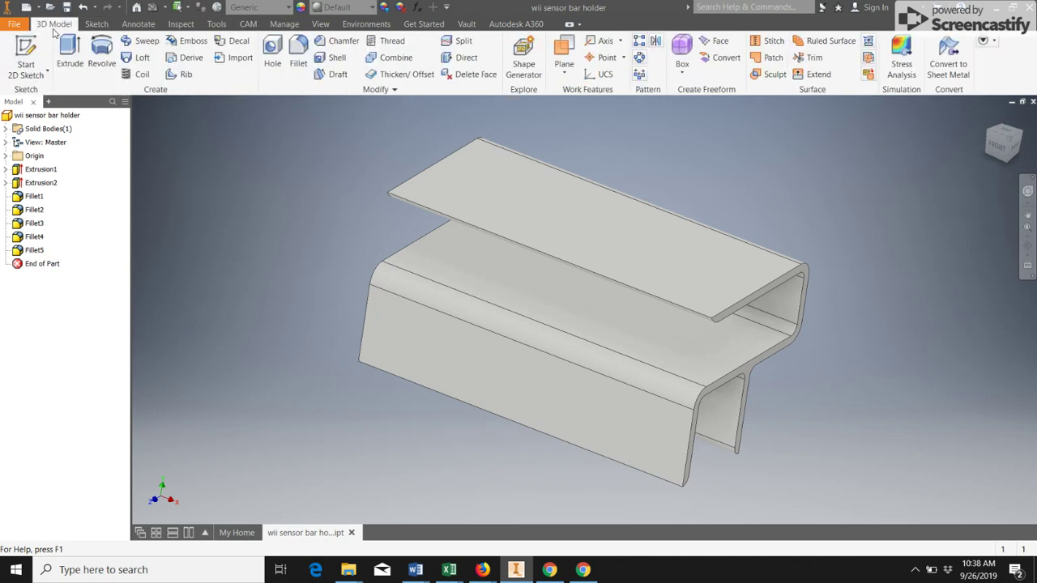
pyautogui.click(97, 25)
pyautogui.click(138, 25)
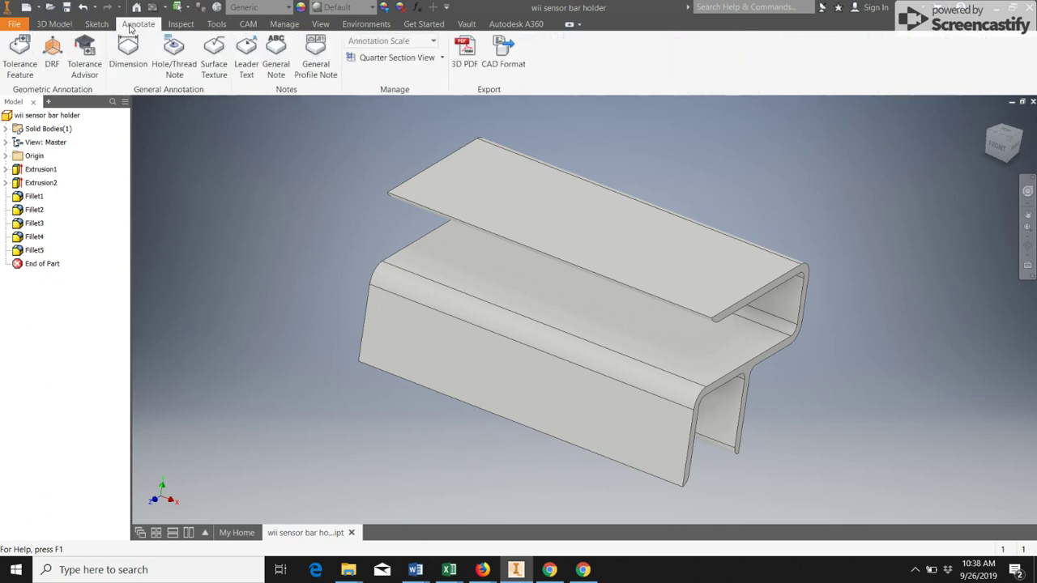
pyautogui.click(21, 25)
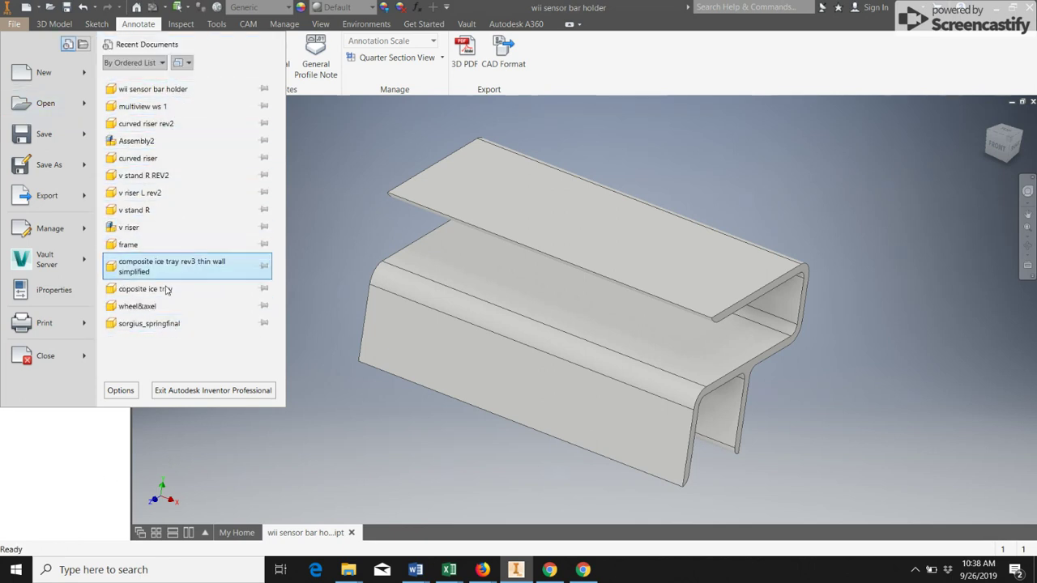
pyautogui.click(323, 181)
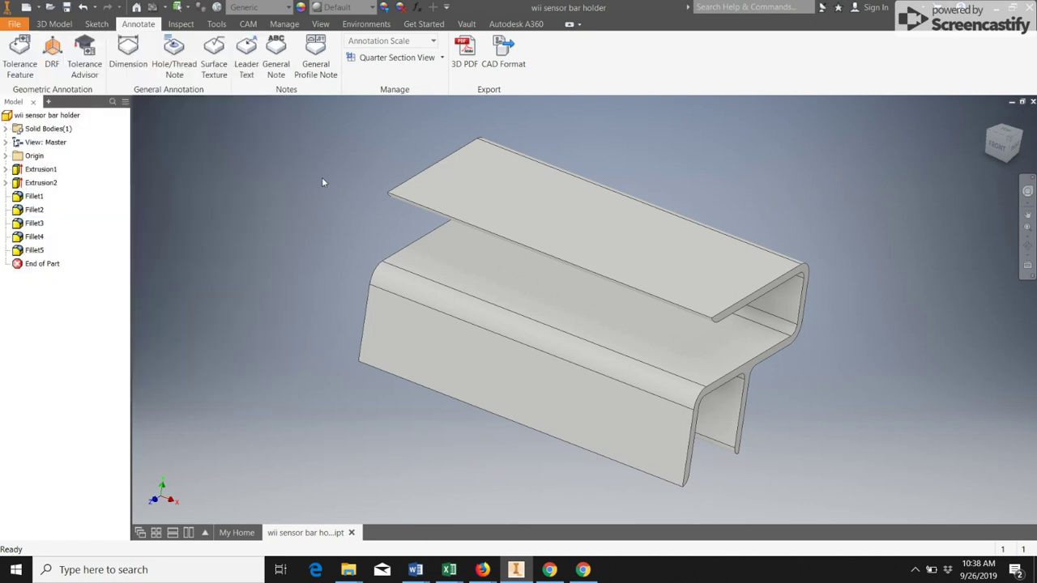
# Step: Switch to the 3D Model tab and expand the Modify panel's extra commands
pyautogui.click(56, 24)
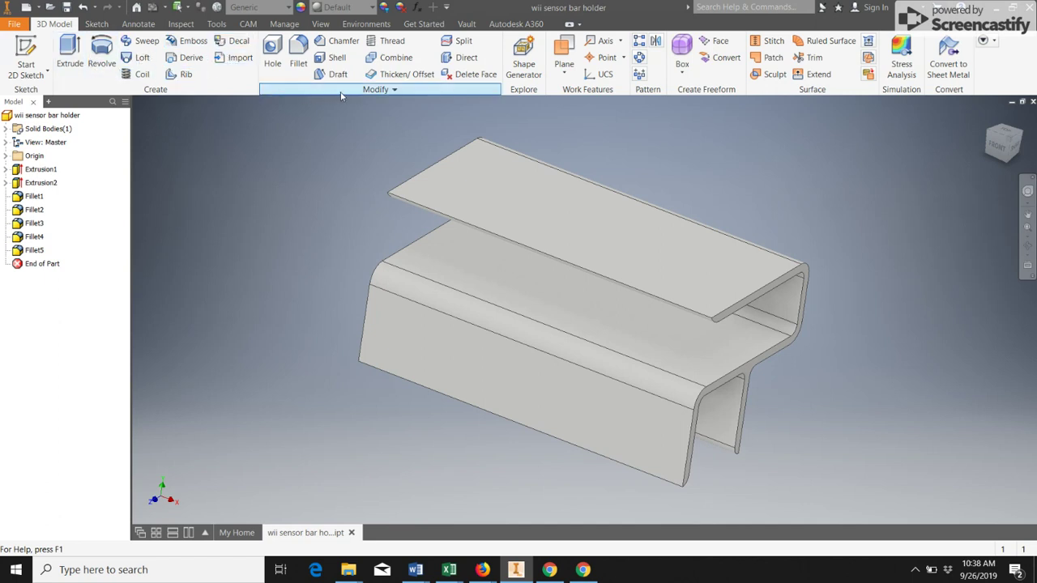
pyautogui.click(396, 91)
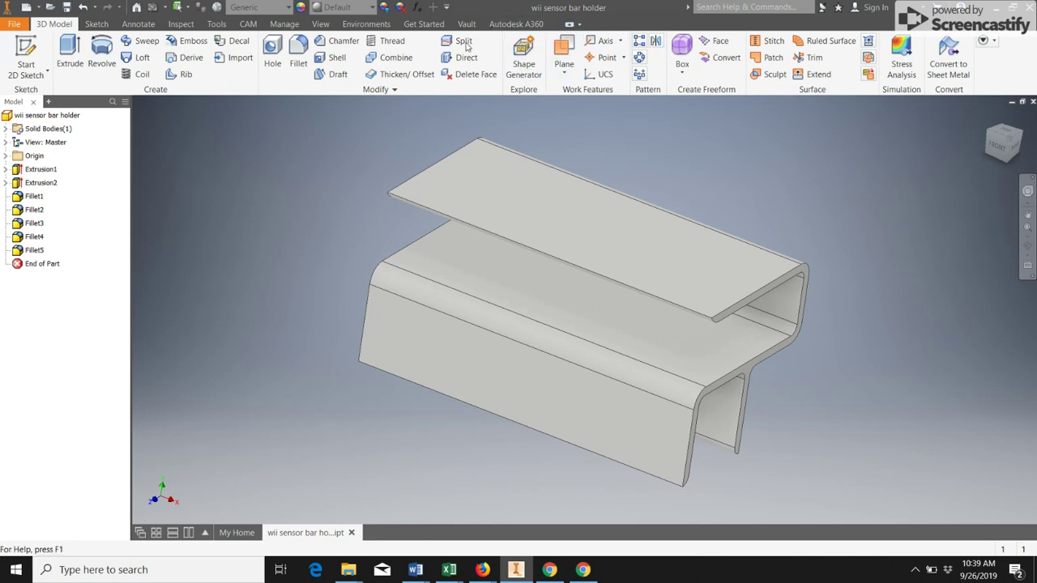
# Step: Cycle the ribbon through Panel Buttons, Panel Titles and Tabs repeatedly, ending on the full ribbon
pyautogui.click(570, 25)
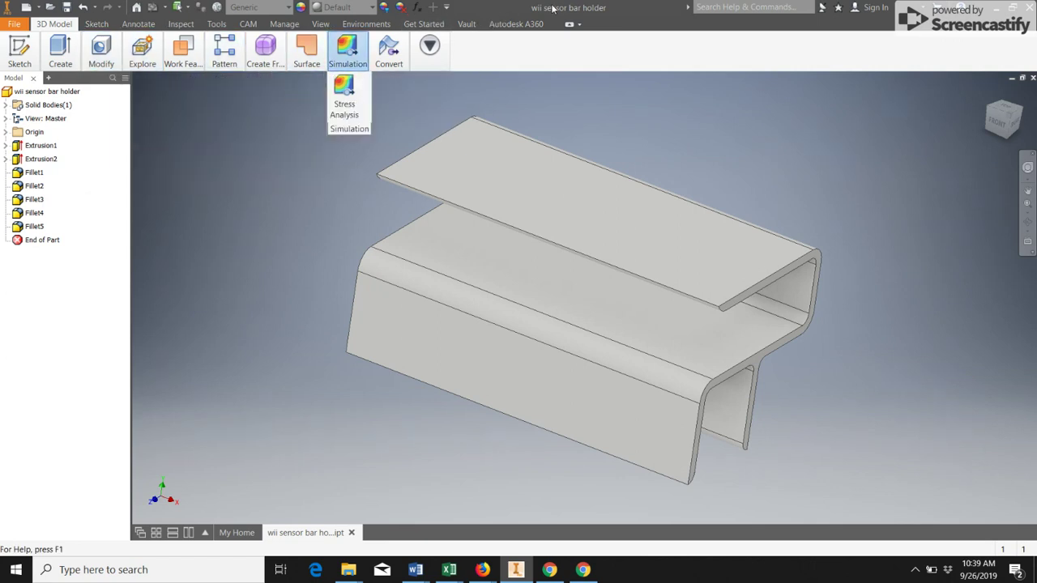
pyautogui.click(569, 25)
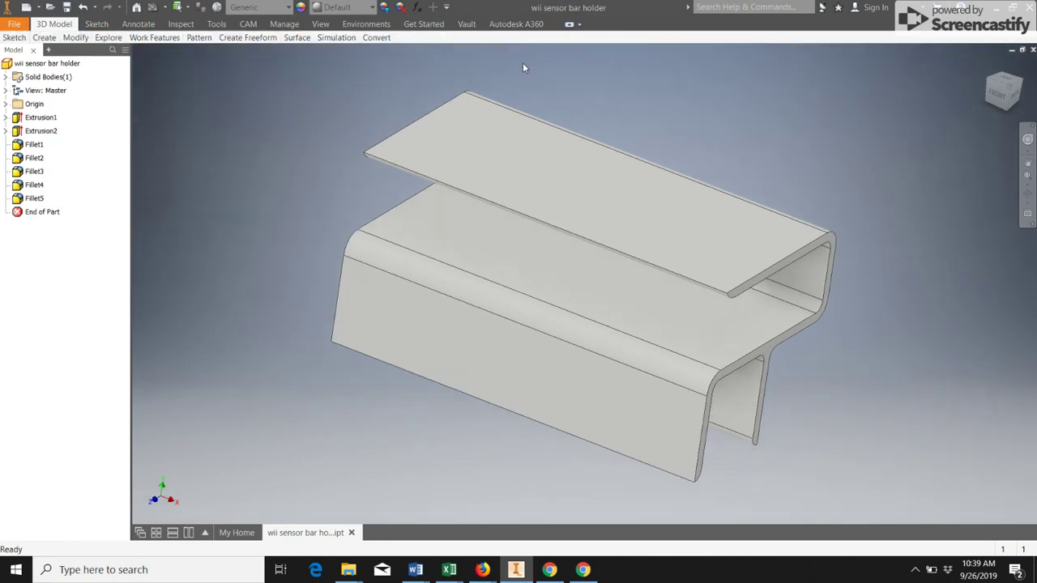
pyautogui.click(569, 25)
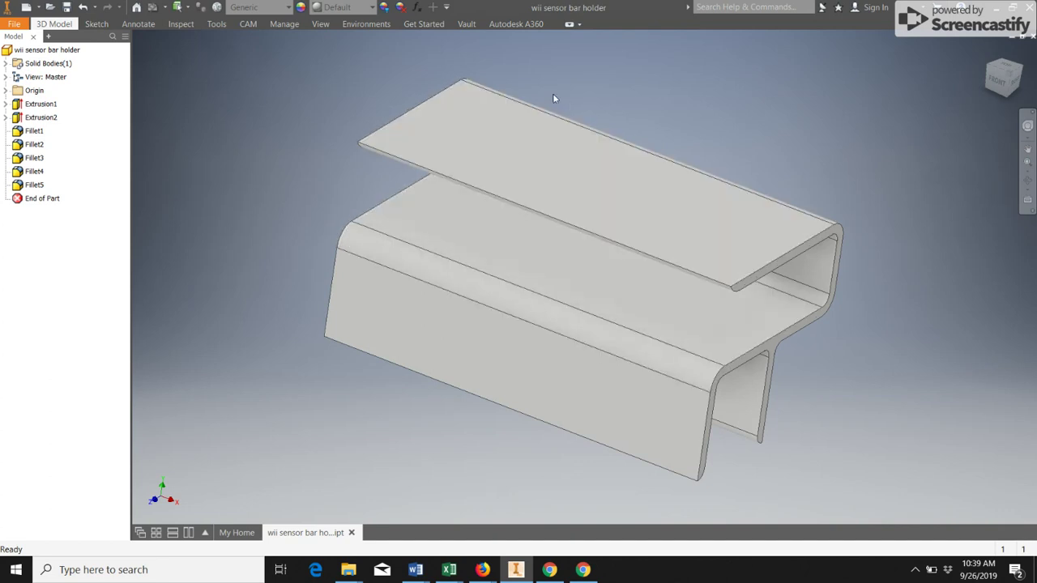
pyautogui.click(571, 25)
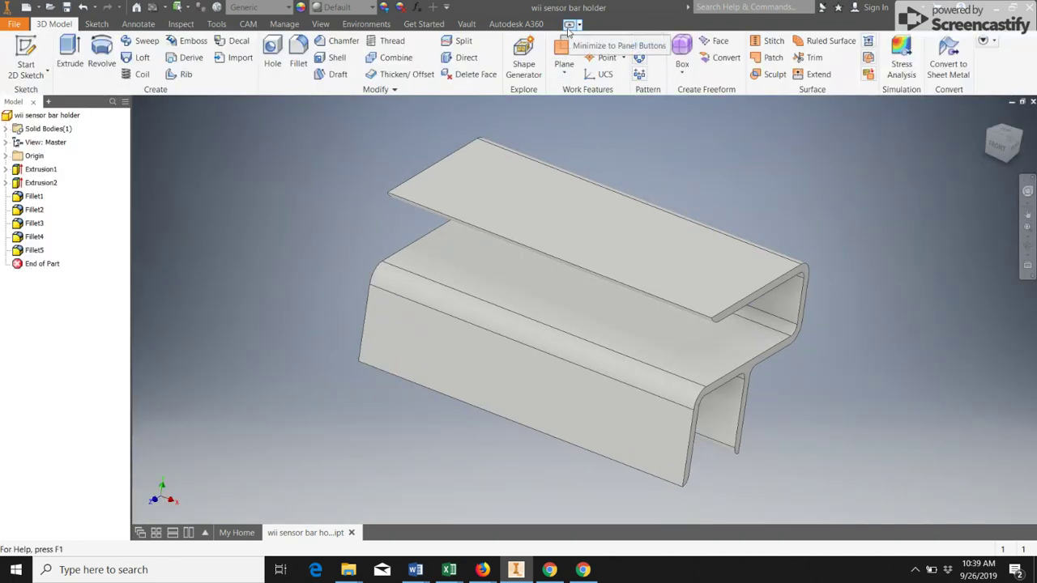
pyautogui.click(569, 27)
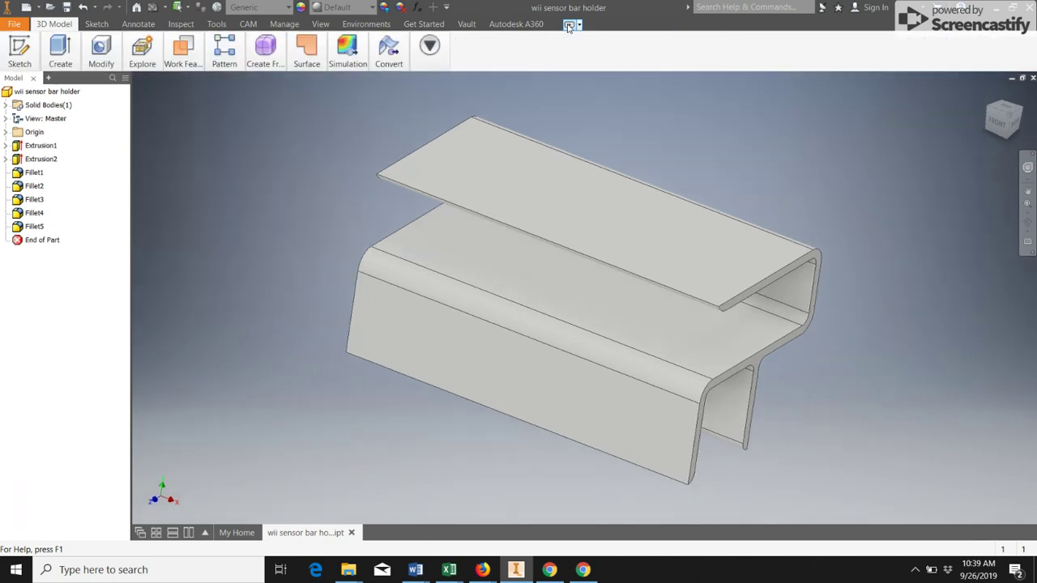
pyautogui.click(570, 26)
pyautogui.click(569, 26)
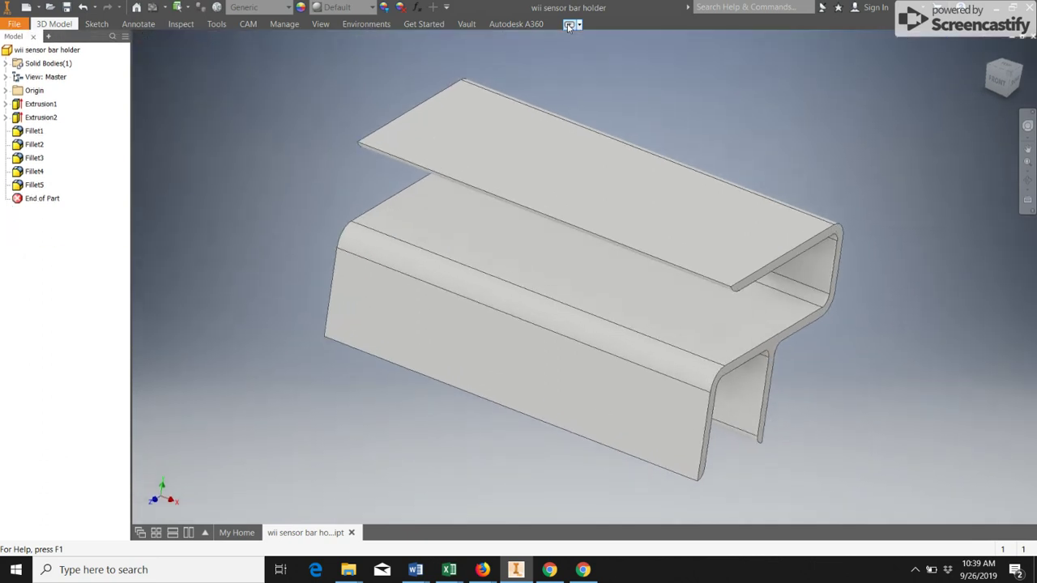
pyautogui.click(570, 26)
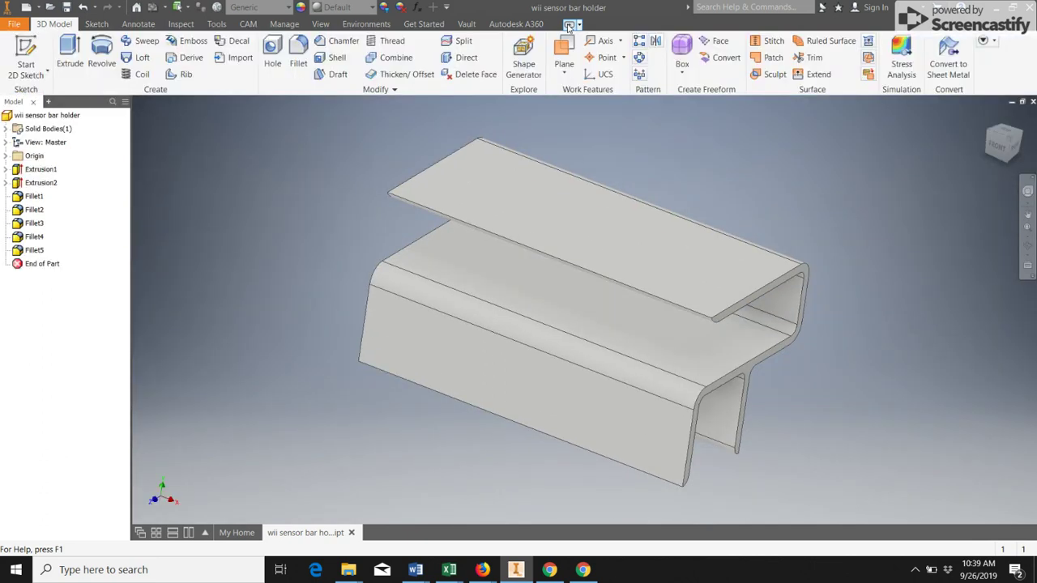
pyautogui.click(569, 26)
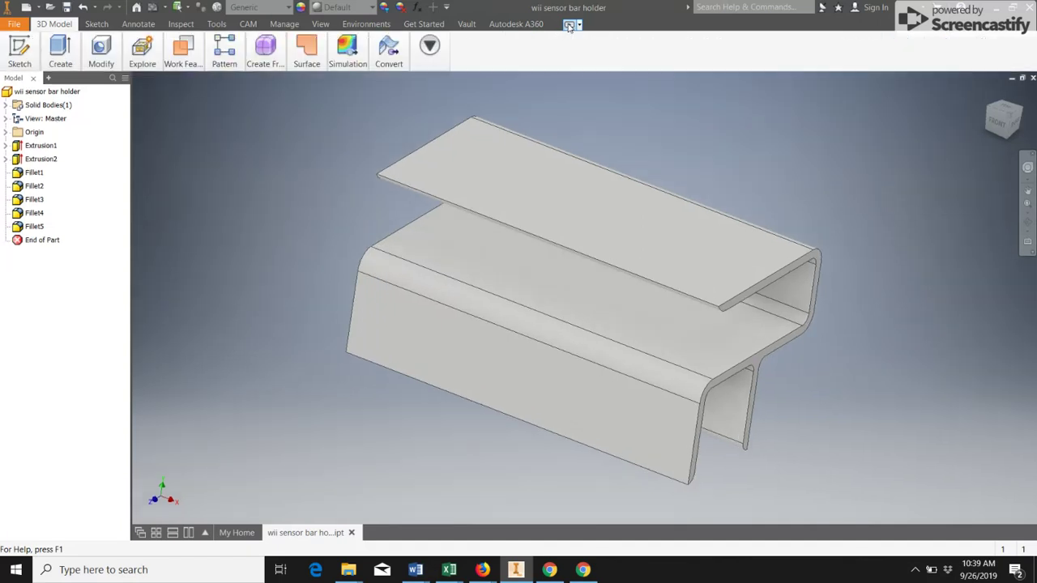
pyautogui.click(570, 27)
pyautogui.click(570, 27)
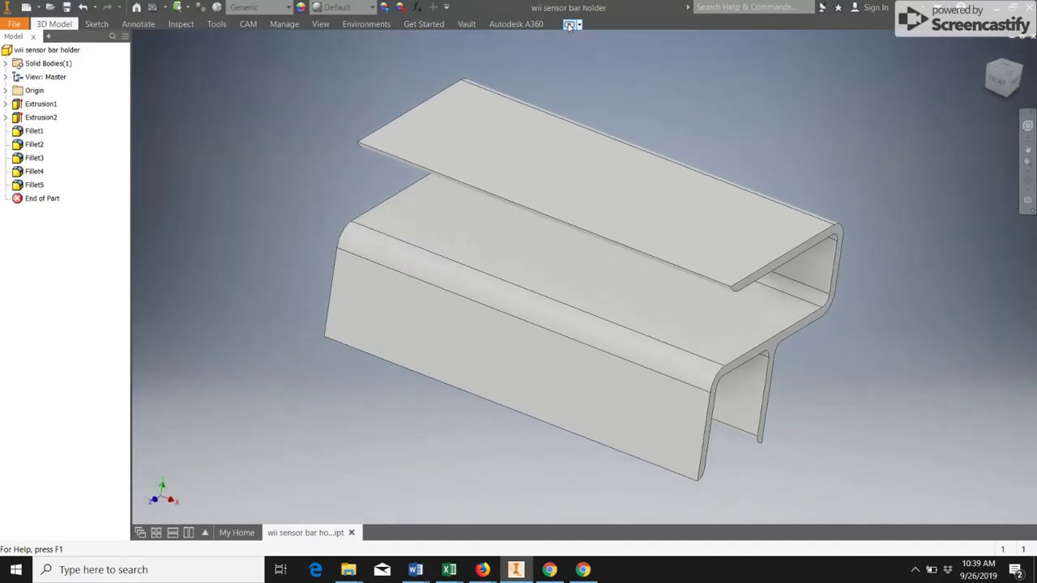
pyautogui.click(570, 27)
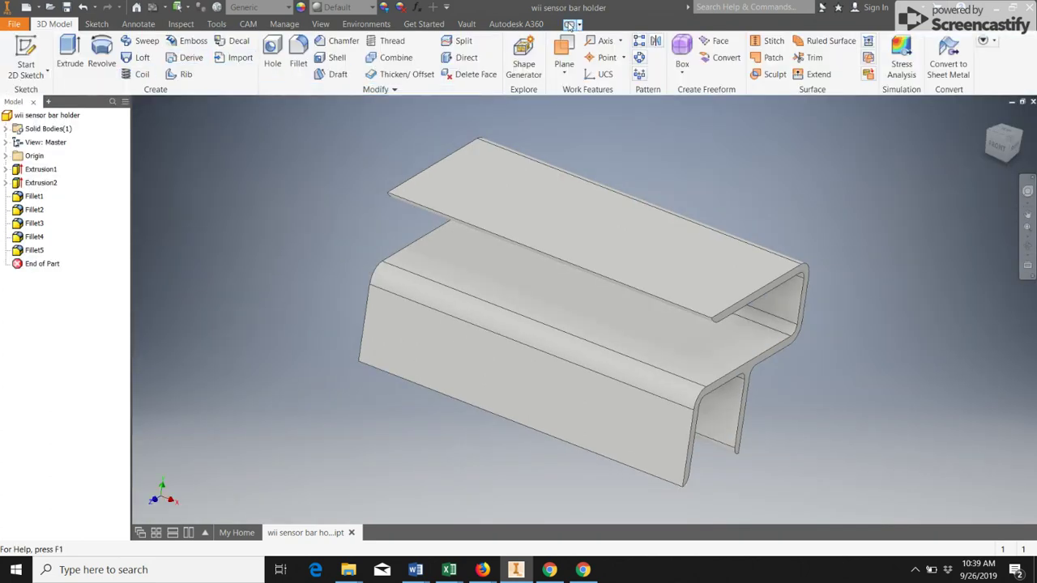
pyautogui.click(570, 27)
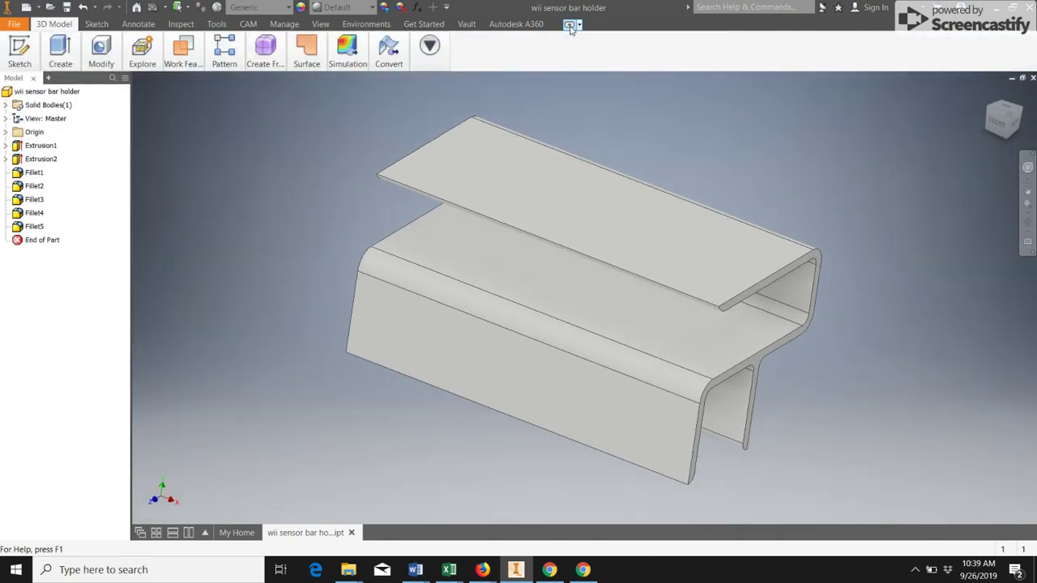
pyautogui.click(570, 27)
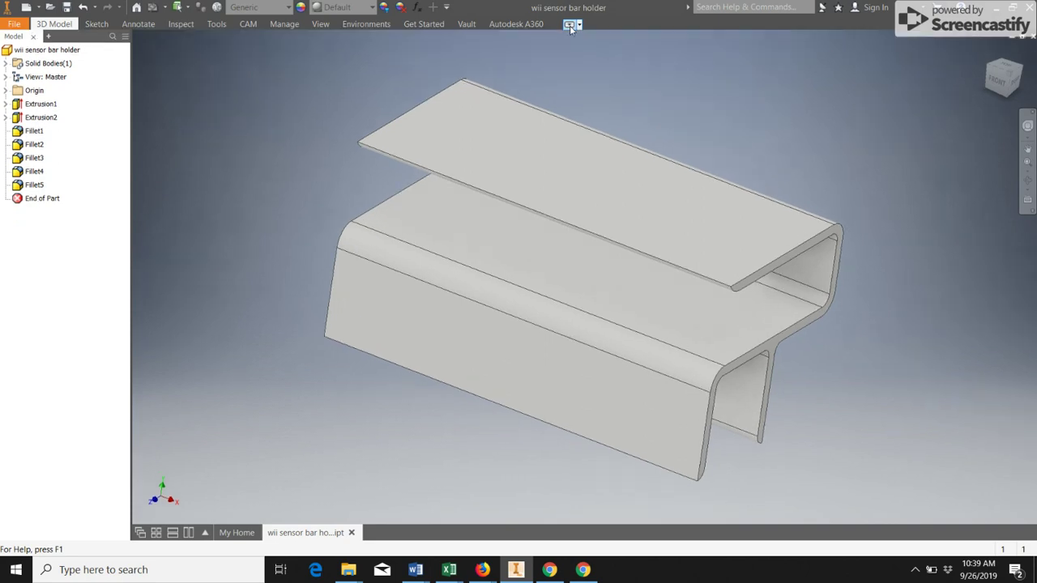
pyautogui.click(569, 24)
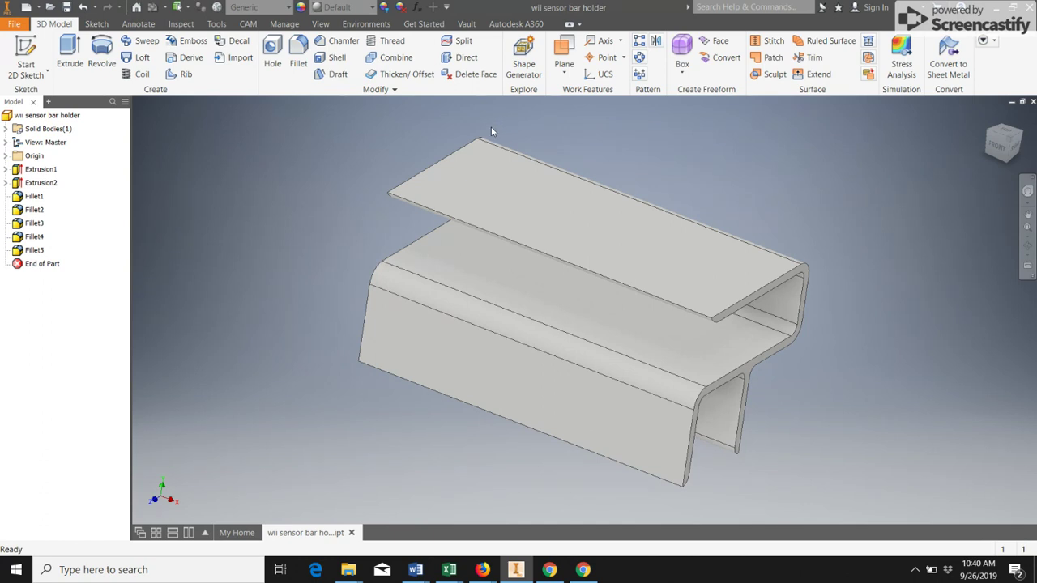
# Step: Close the Model browser panel so the bracket view spans the whole window
pyautogui.click(34, 102)
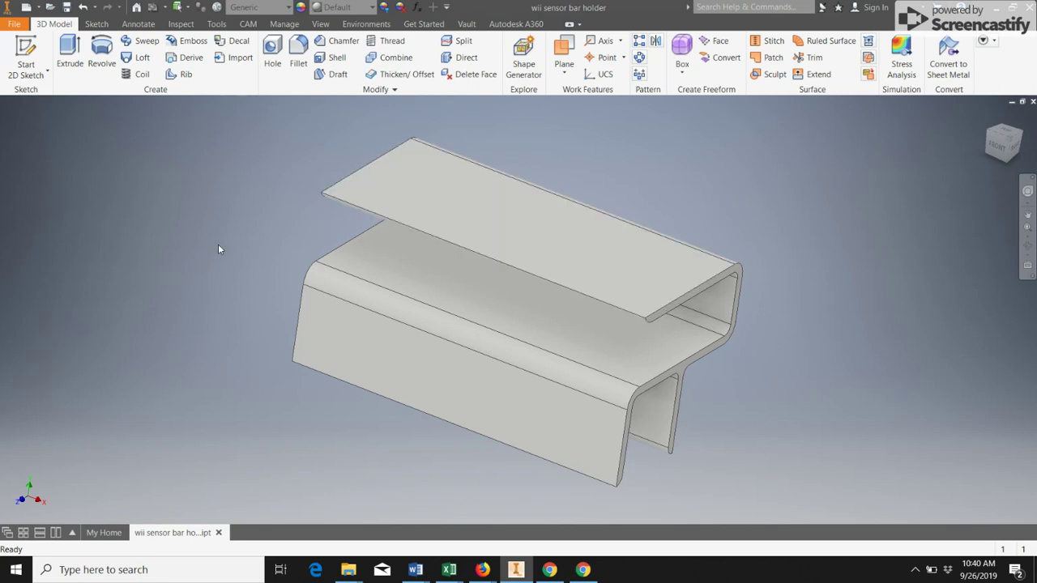
pyautogui.click(320, 24)
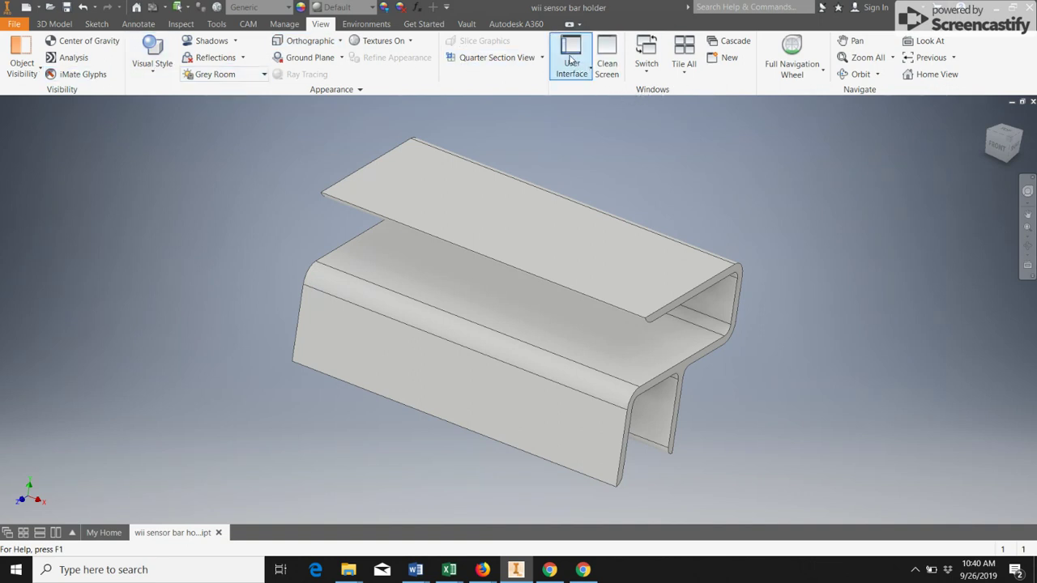
# Step: Tick Model under User Interface to restore the browser, then collapse the ribbon to tabs
pyautogui.click(571, 60)
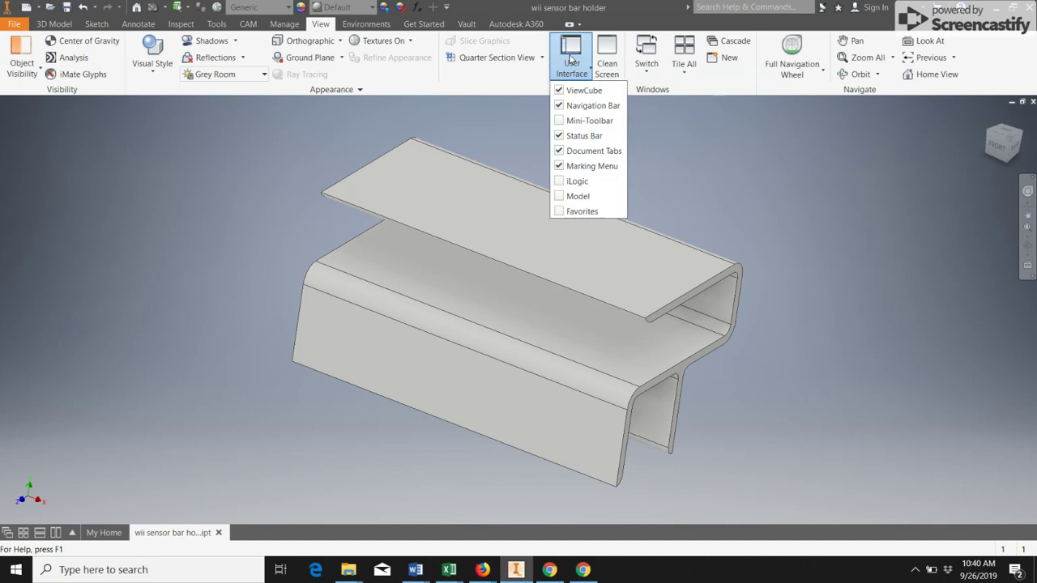
pyautogui.click(559, 198)
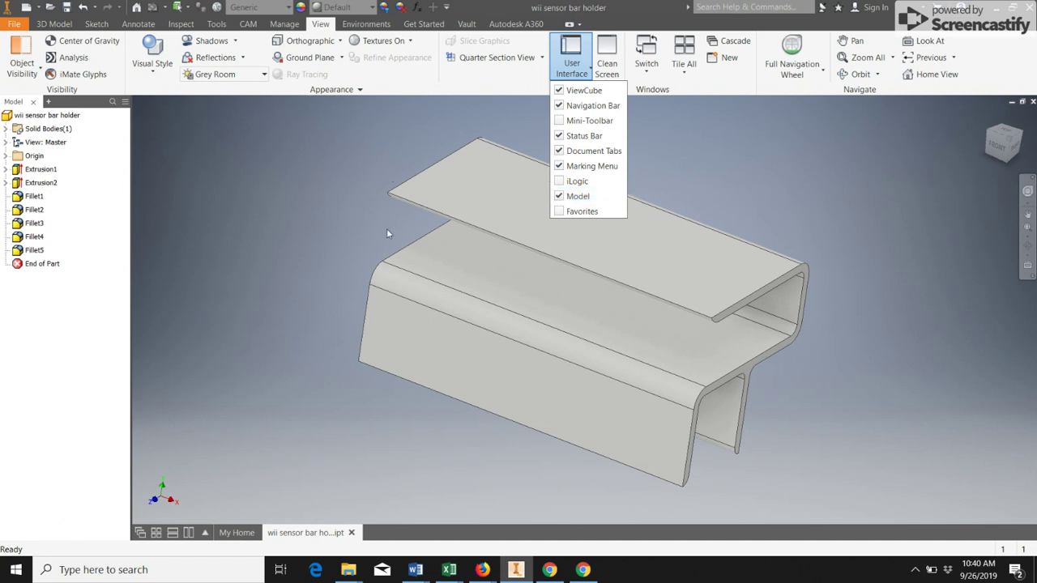
pyautogui.click(357, 213)
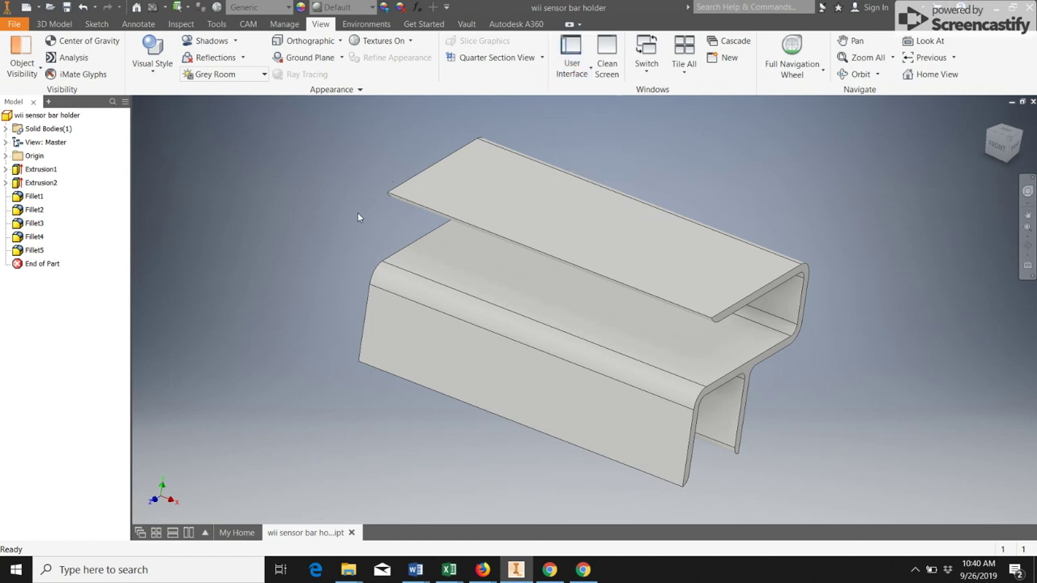
pyautogui.click(569, 25)
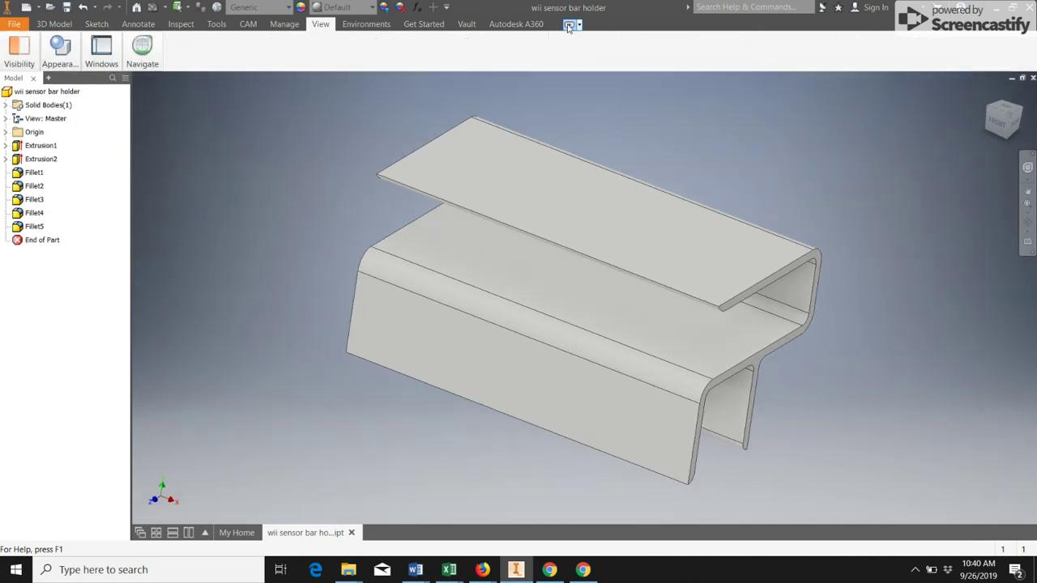
pyautogui.click(570, 25)
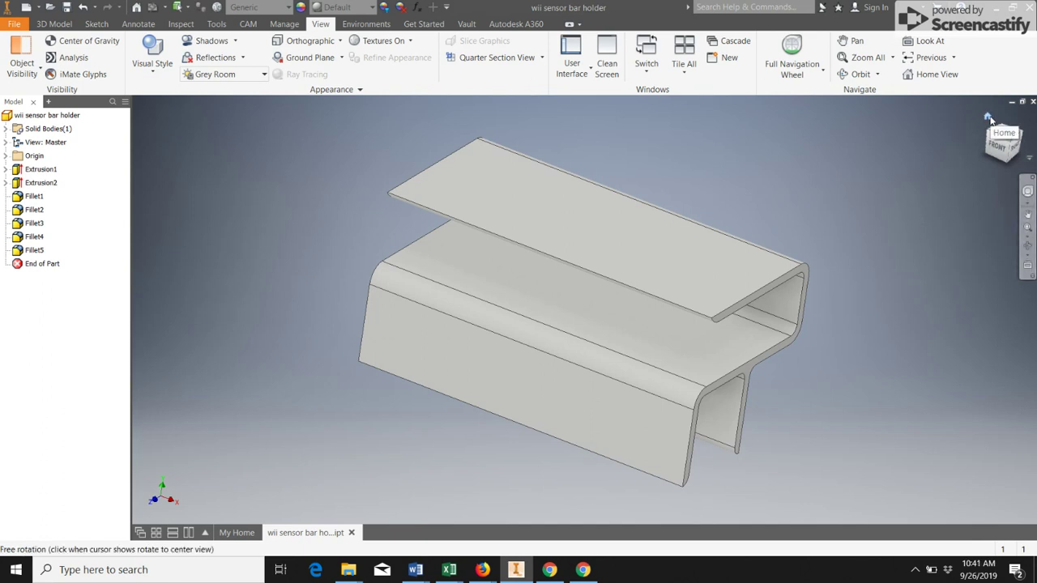
# Step: Orbit, zoom and pan around the bracket, returning to the home view with ViewCube Home and F6
pyautogui.click(988, 118)
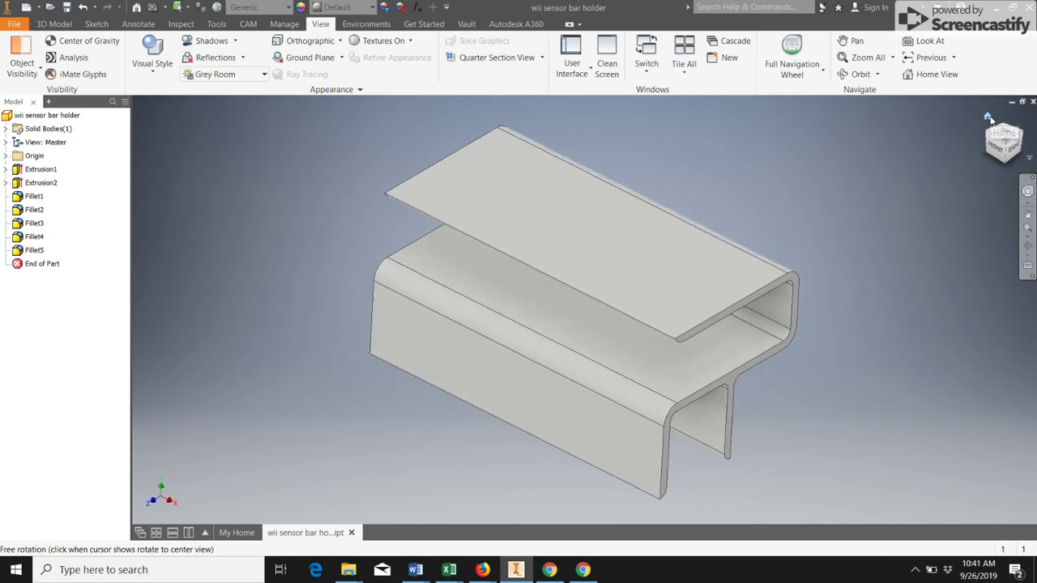
pyautogui.click(749, 277)
pyautogui.keyDown('shift'); pyautogui.moveTo(651, 294); pyautogui.dragTo(381, 436, button='middle'); pyautogui.keyUp('shift')
pyautogui.scroll(-5, 593, 355)
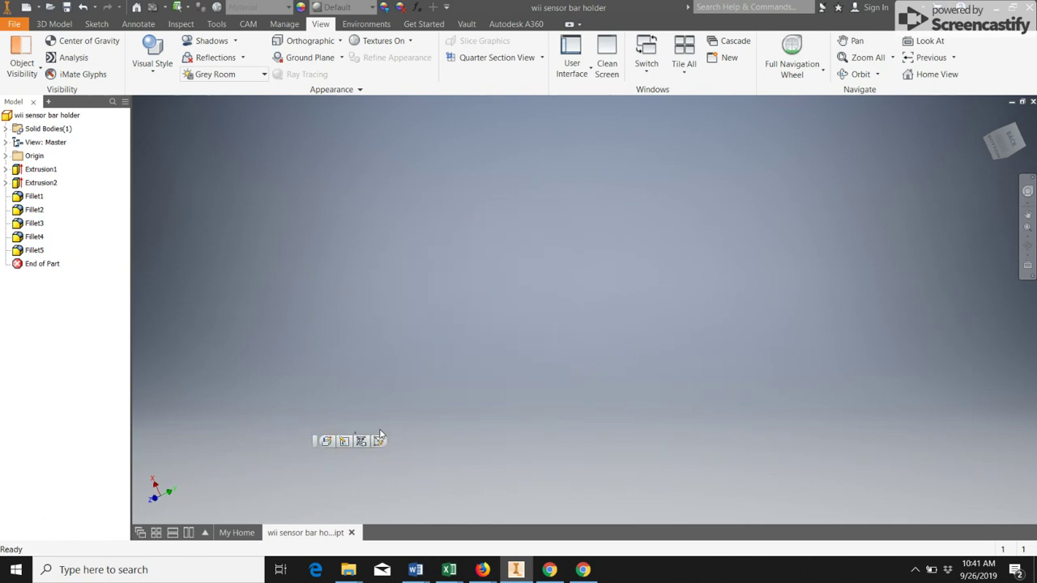
pyautogui.moveTo(813, 327); pyautogui.dragTo(853, 324, button='middle')
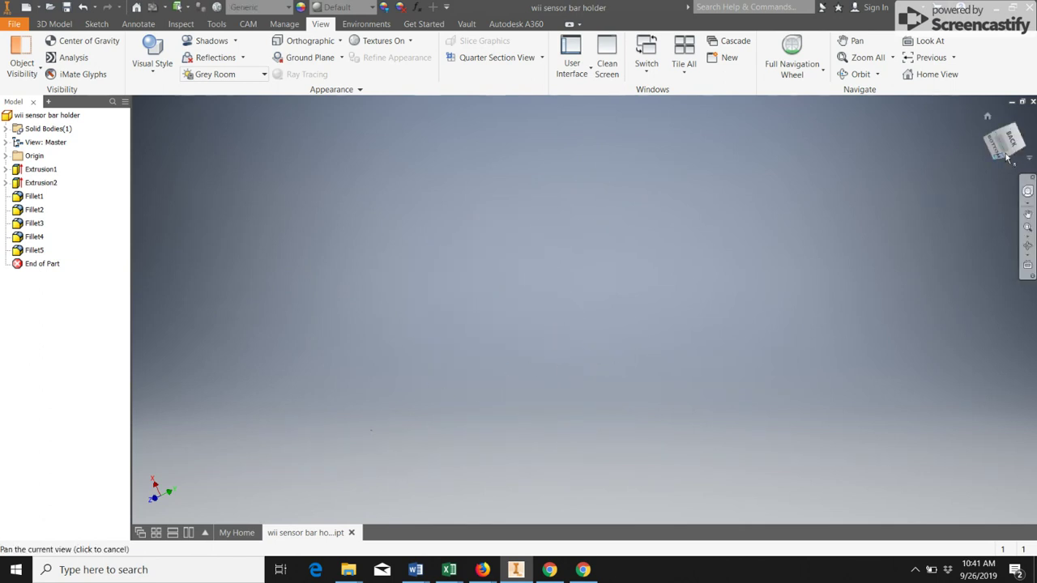
pyautogui.click(987, 116)
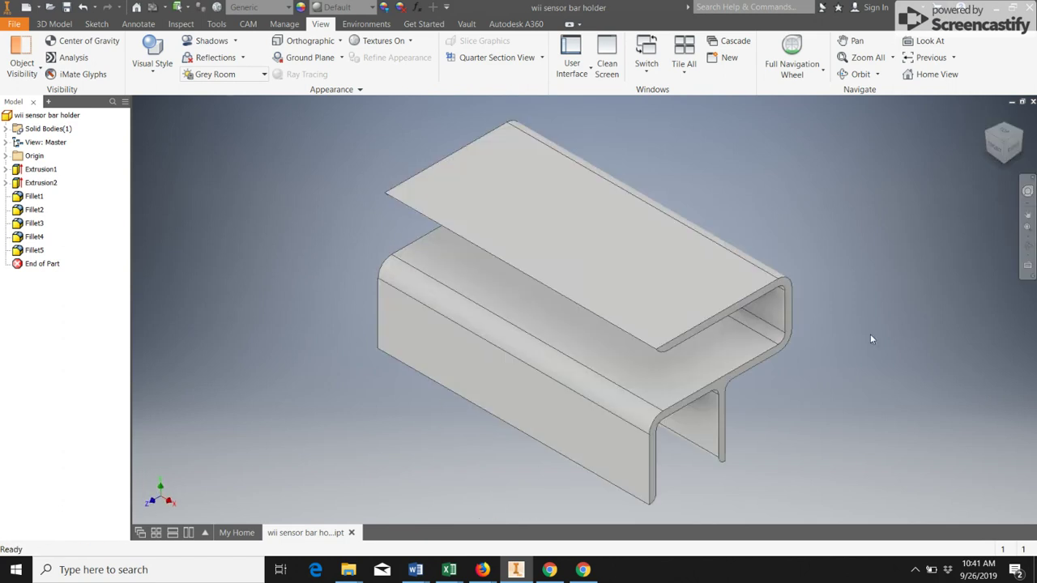
pyautogui.moveTo(1017, 160)
pyautogui.mouseDown()
pyautogui.moveTo(937, 155)
pyautogui.moveTo(977, 100)
pyautogui.moveTo(945, 299)
pyautogui.moveTo(678, 232)
pyautogui.moveTo(815, 130)
pyautogui.moveTo(1011, 315)
pyautogui.moveTo(1025, 202)
pyautogui.mouseUp()
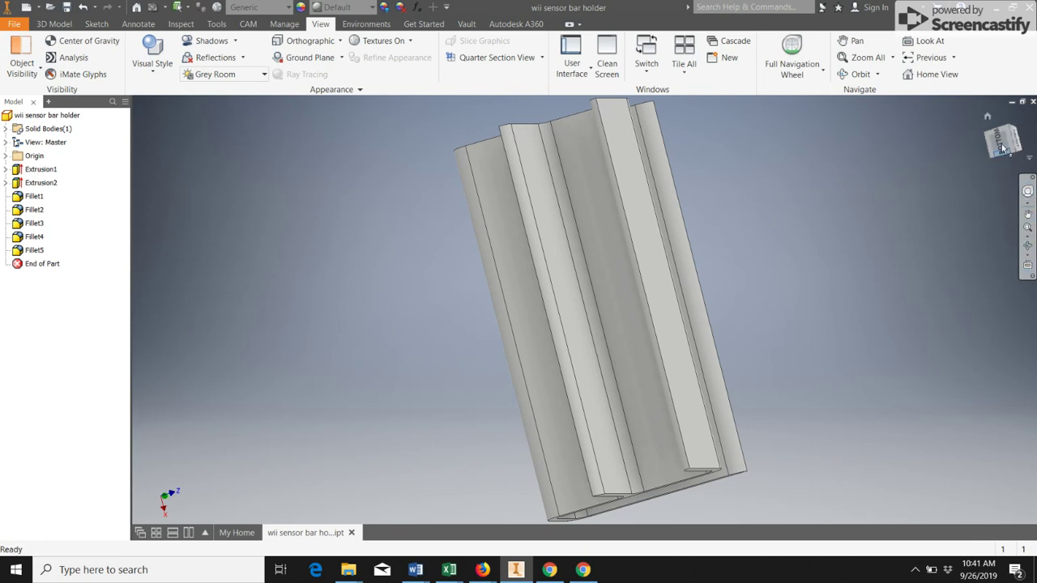
pyautogui.press('F6')
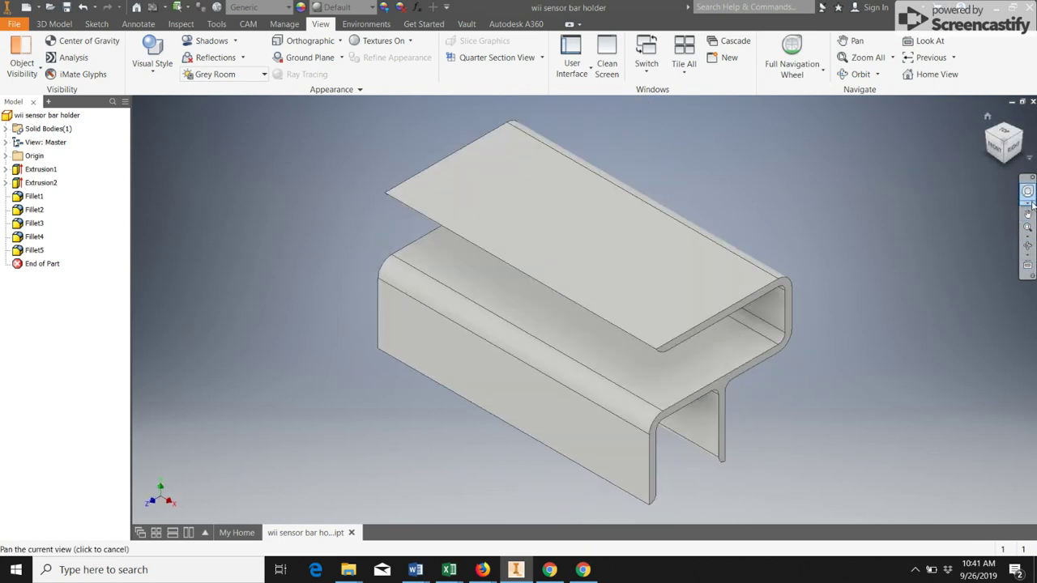
# Step: Free-orbit from the navigation bar, look straight at the top flange face, then return Home
pyautogui.click(1028, 245)
pyautogui.moveTo(645, 297); pyautogui.dragTo(712, 284)
pyautogui.press('pageup')
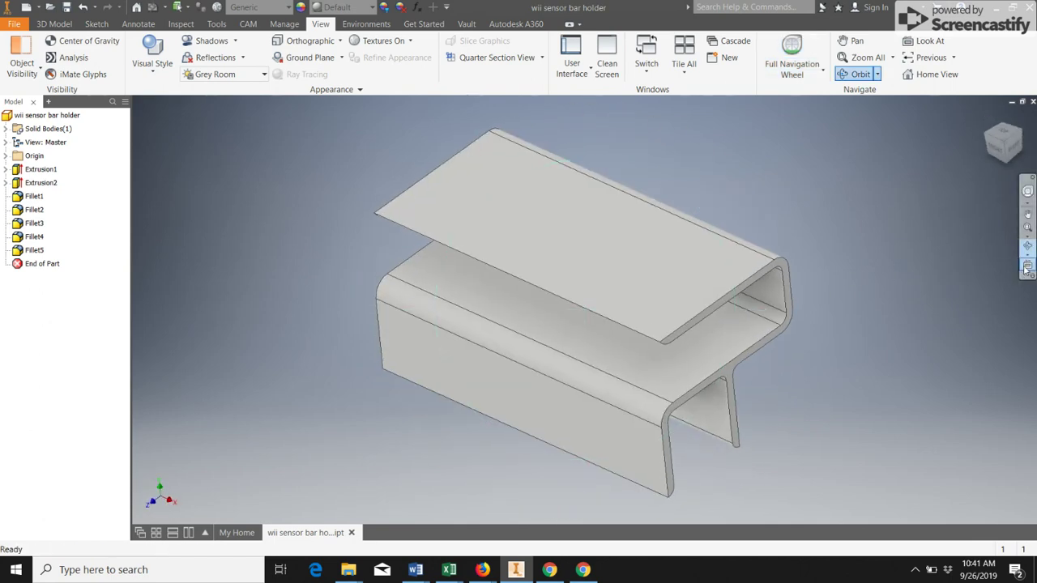
pyautogui.click(659, 290)
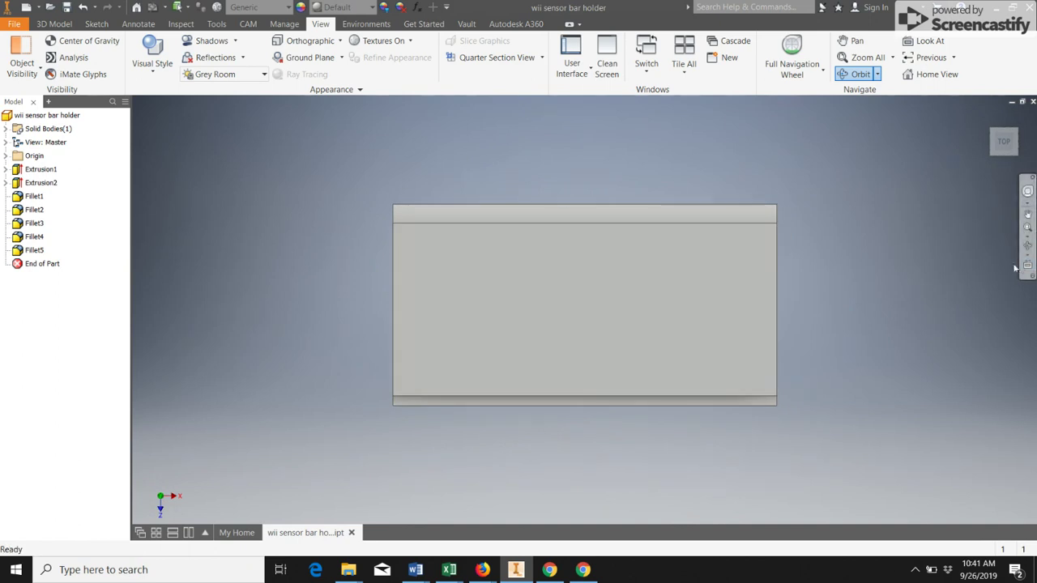
pyautogui.click(1028, 268)
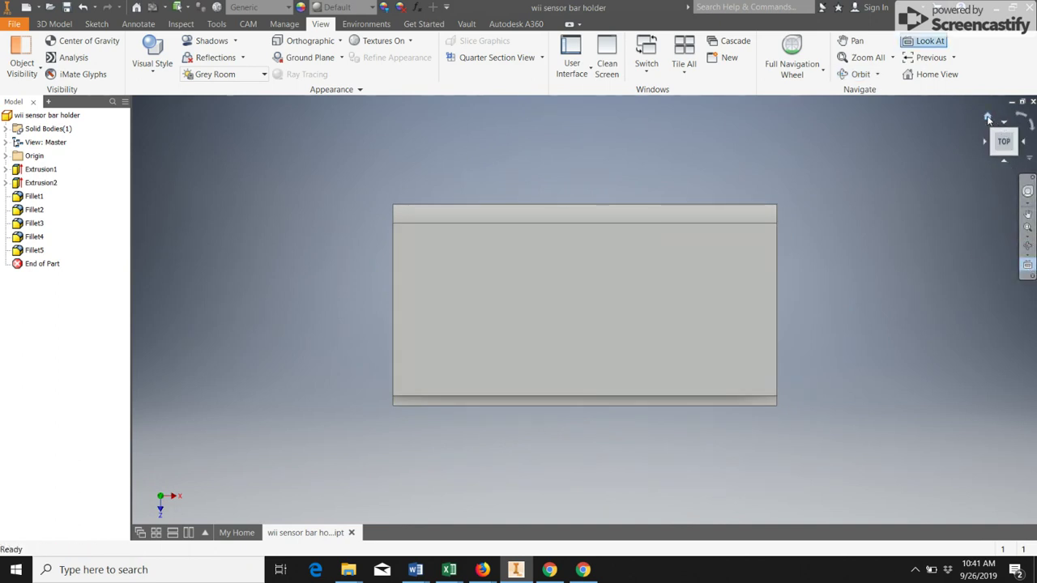
pyautogui.click(994, 122)
pyautogui.press('End')
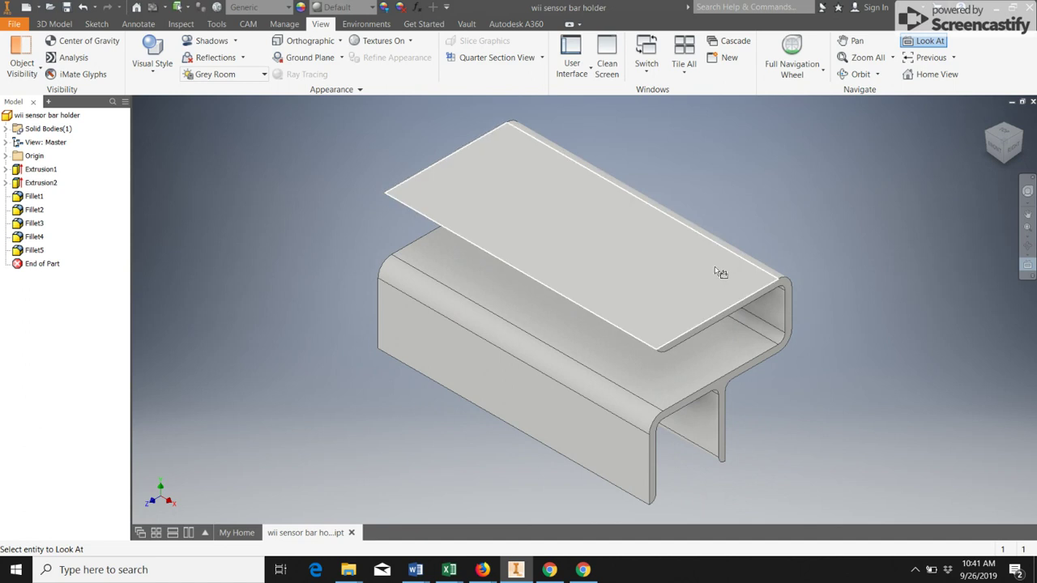